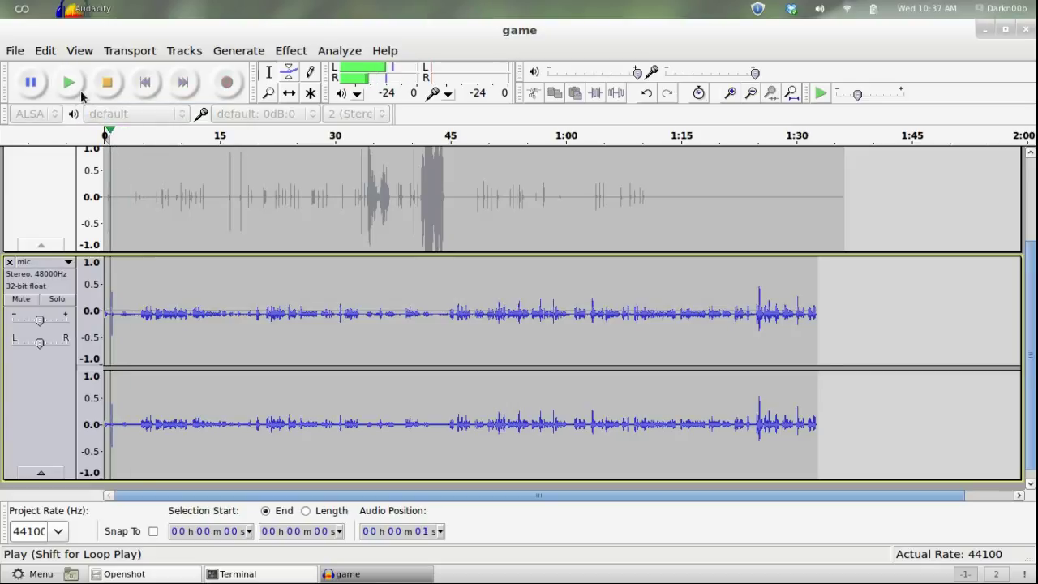
Step: Stop the current playback and unmute the game track
left_click(106, 81)
scroll(53, 222, "up", 3)
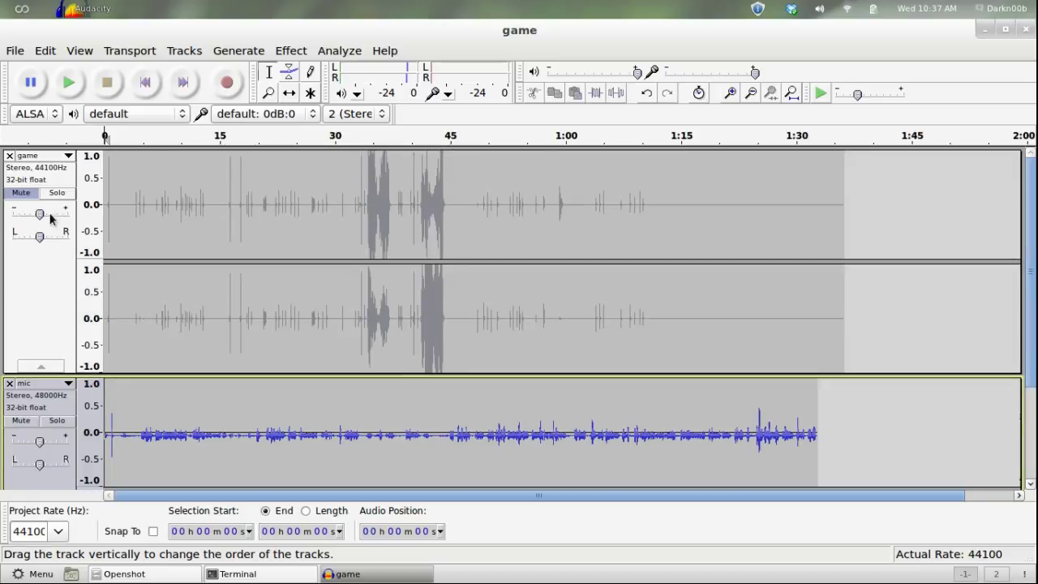
left_click(22, 194)
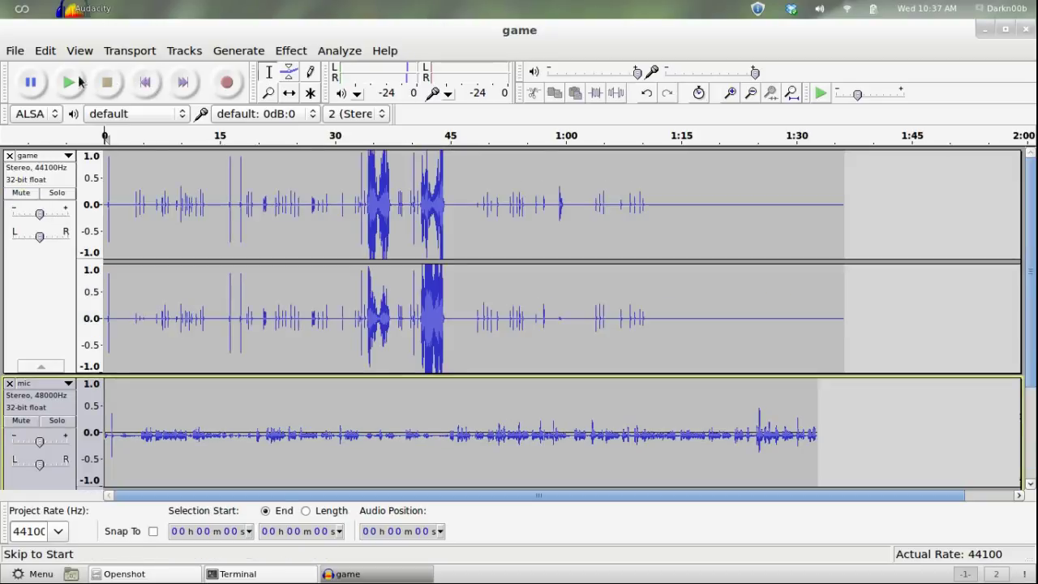
Step: Play the game and mic tracks together from the start twice to listen
left_click(70, 82)
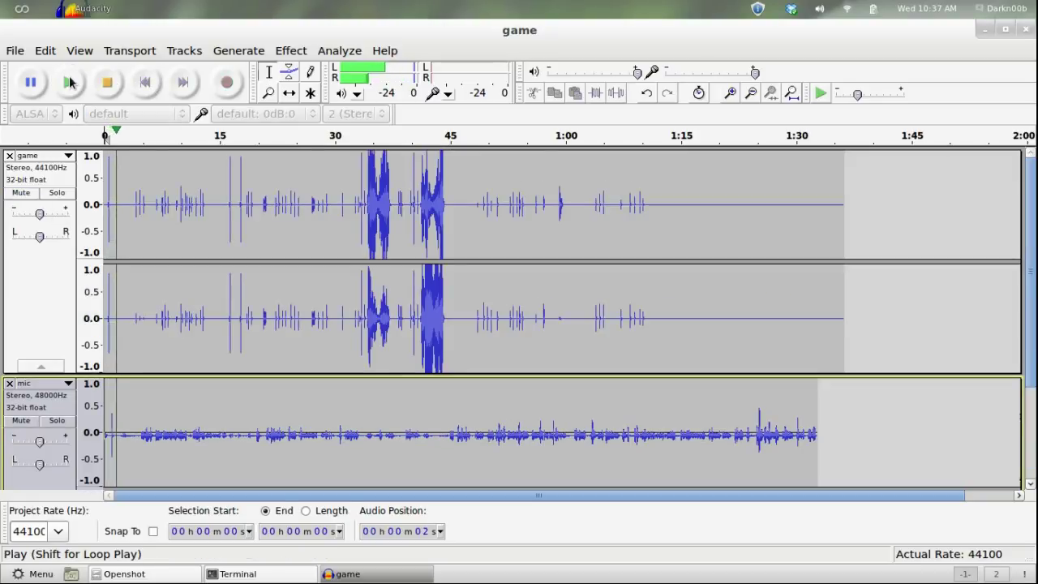
left_click(107, 83)
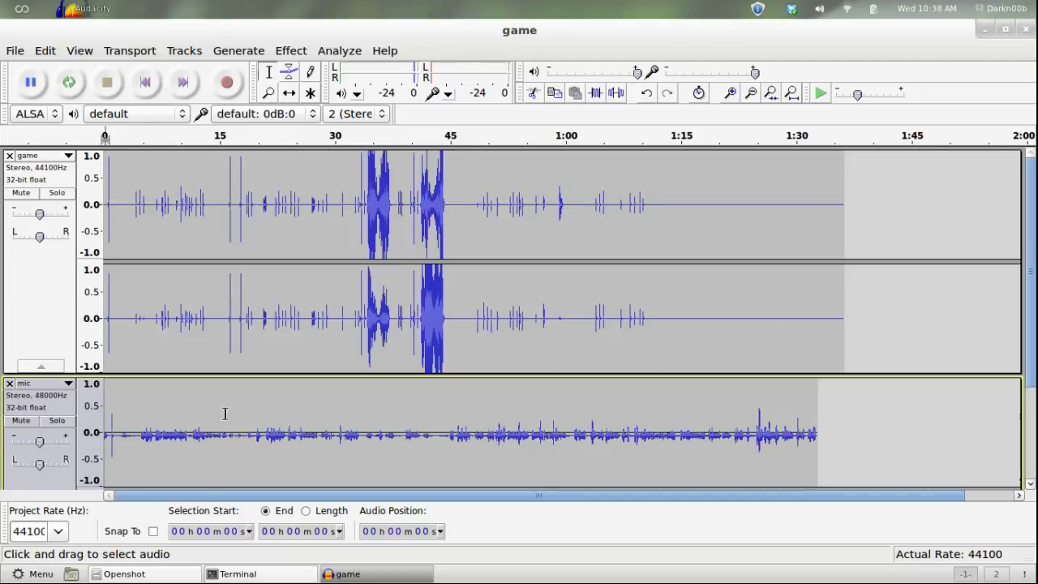
left_click(69, 84)
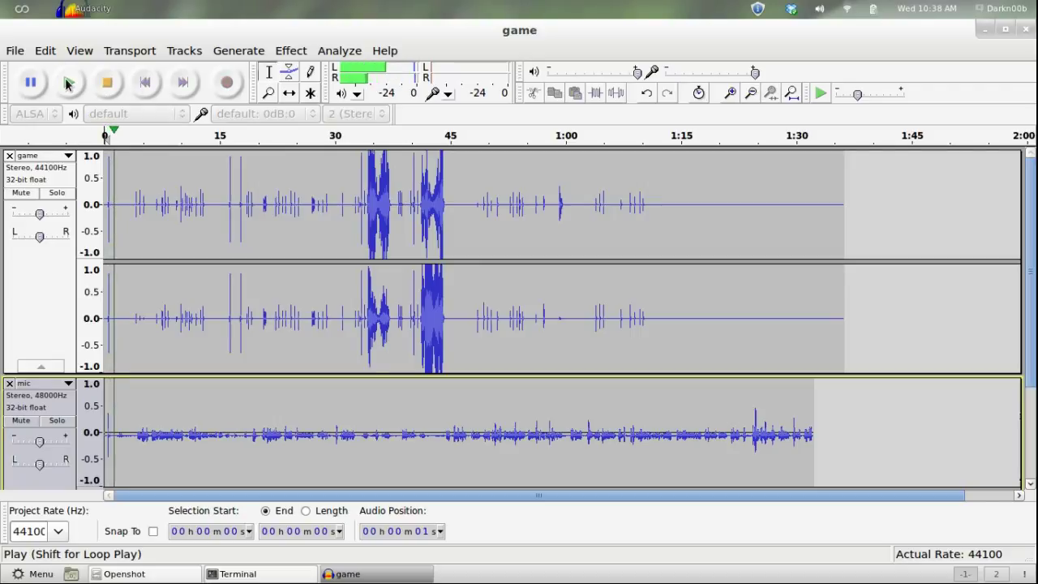
left_click(106, 84)
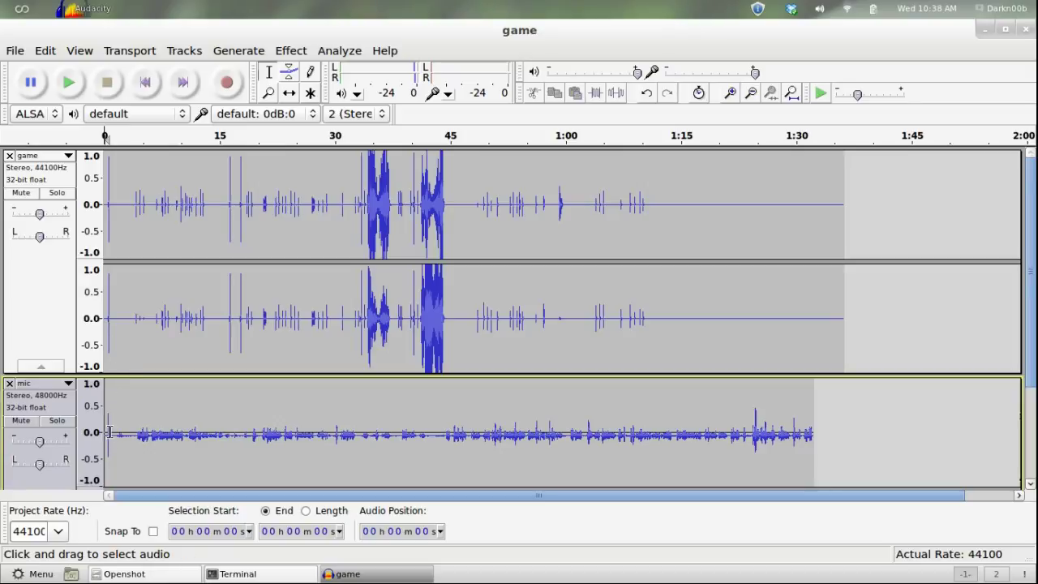
Step: Play the tracks briefly, then place the start point at 43 s in the game track
scroll(111, 421, "down", 3)
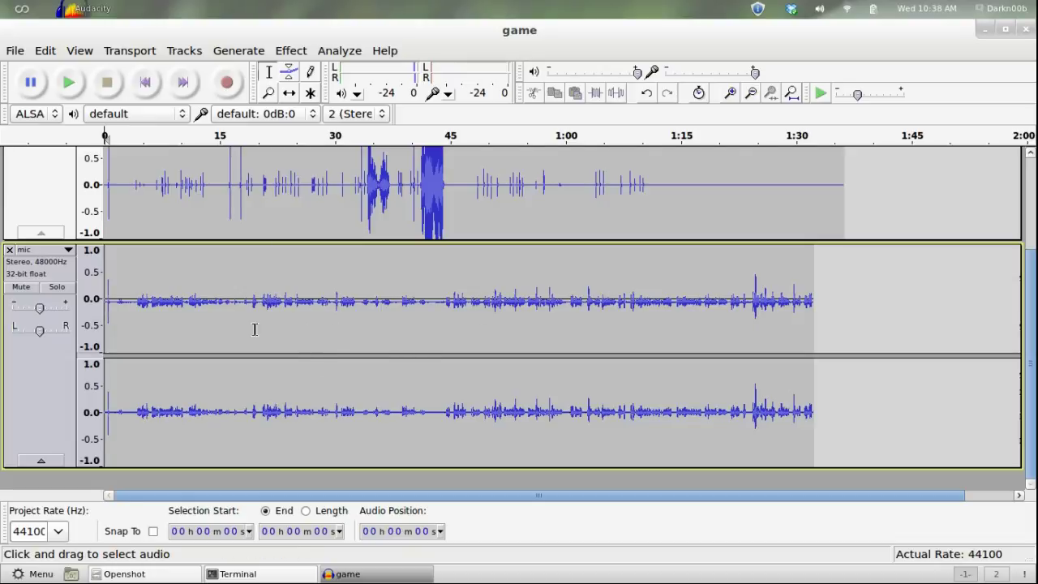
scroll(132, 313, "up", 3)
scroll(139, 327, "down", 2)
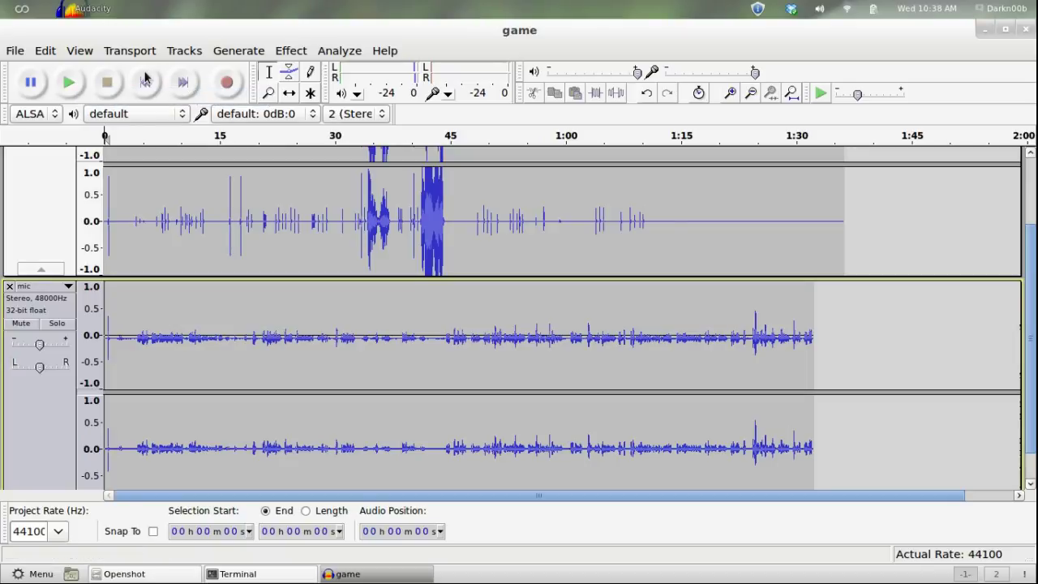
left_click(62, 81)
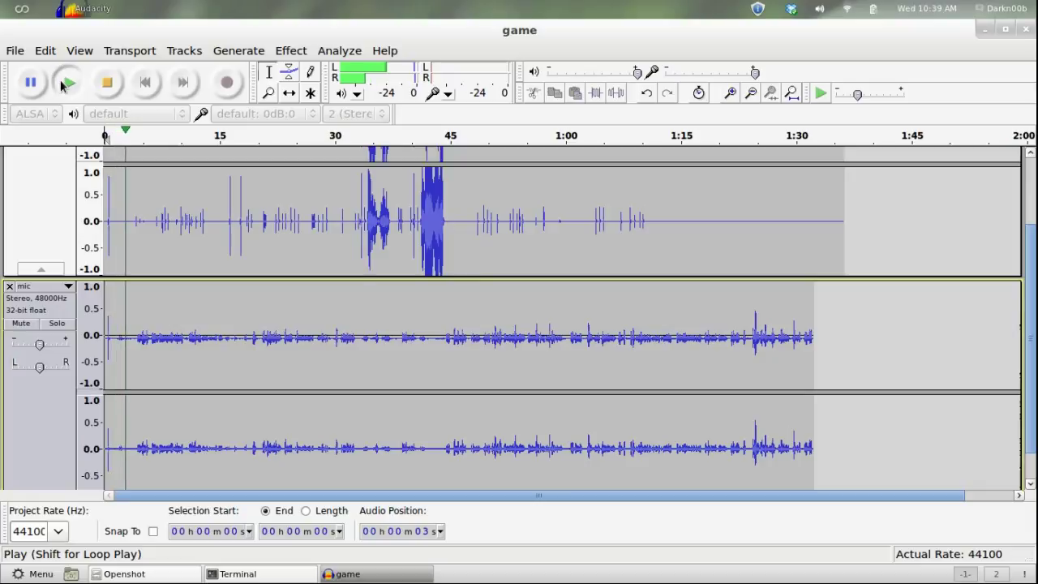
left_click(111, 88)
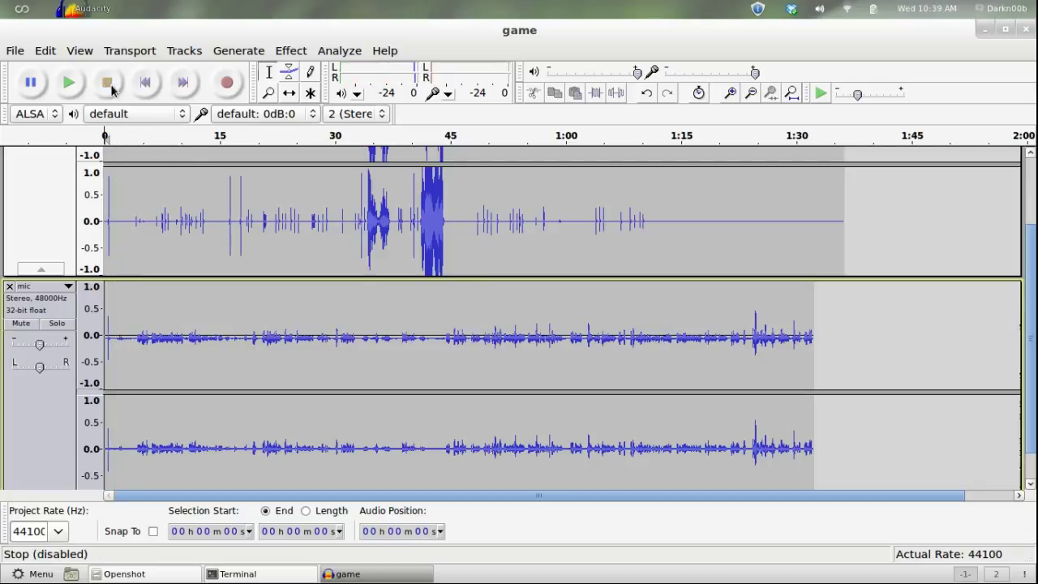
left_click(435, 215)
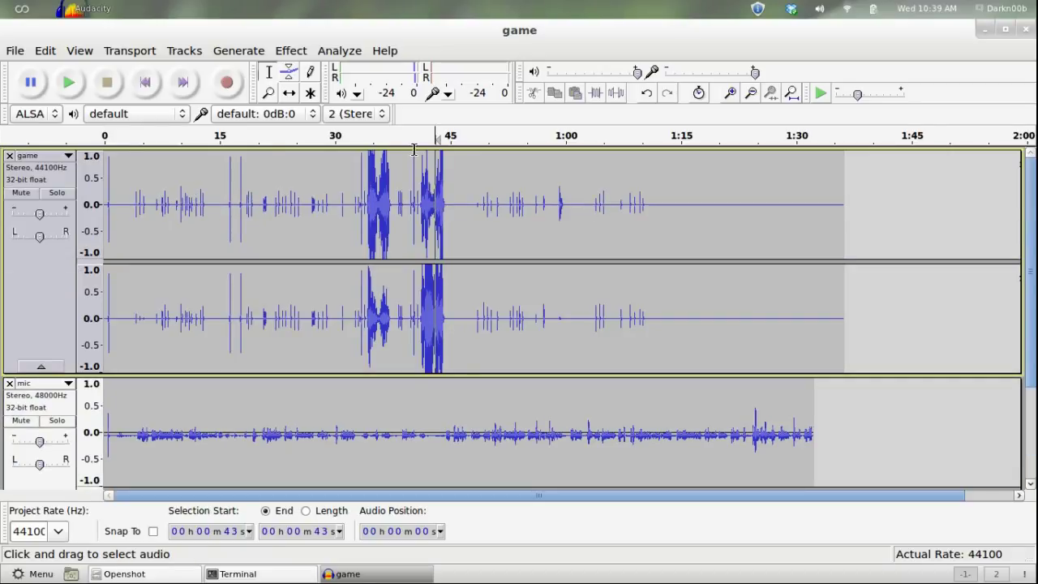
Step: Audition from 43 s to about 53 s, then play from 1:03 to about 1:33
left_click(69, 84)
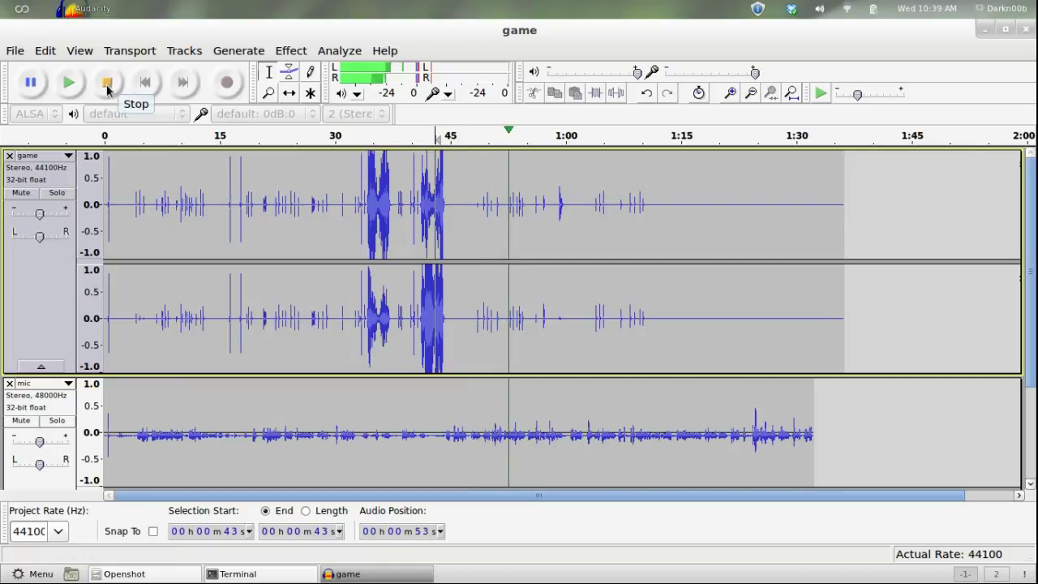
key("p")
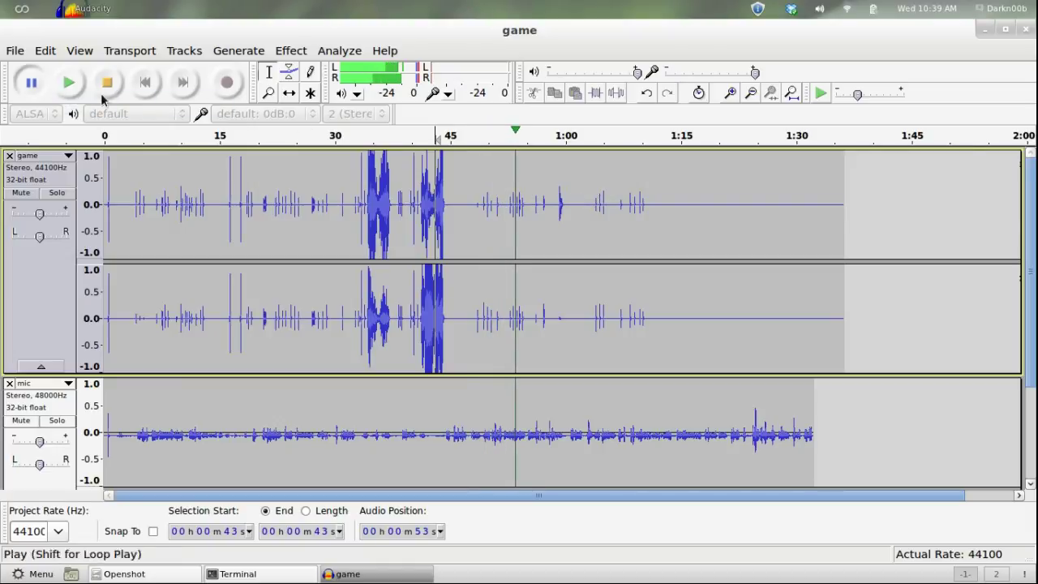
left_click(591, 202)
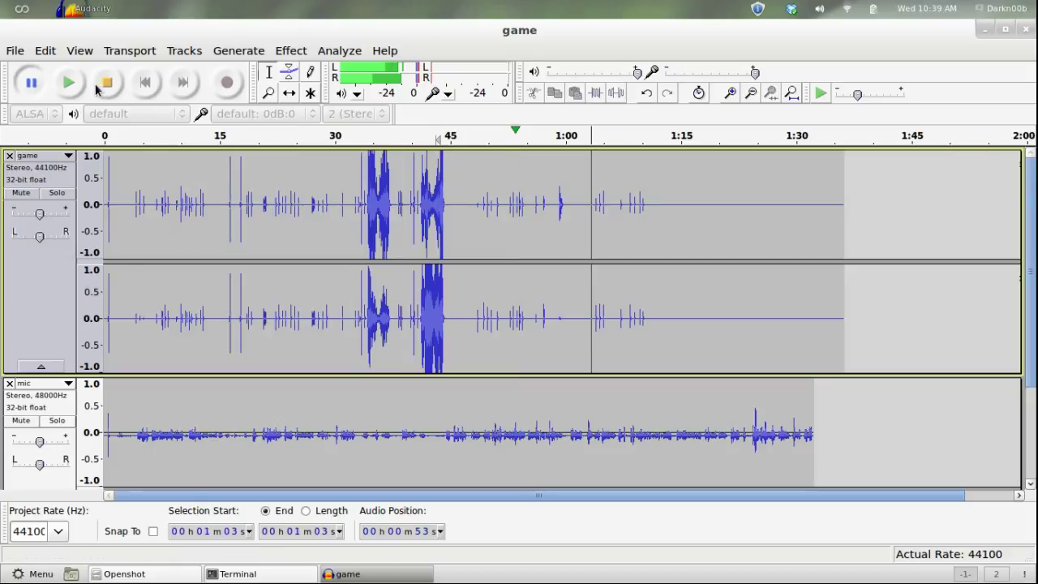
left_click(72, 91)
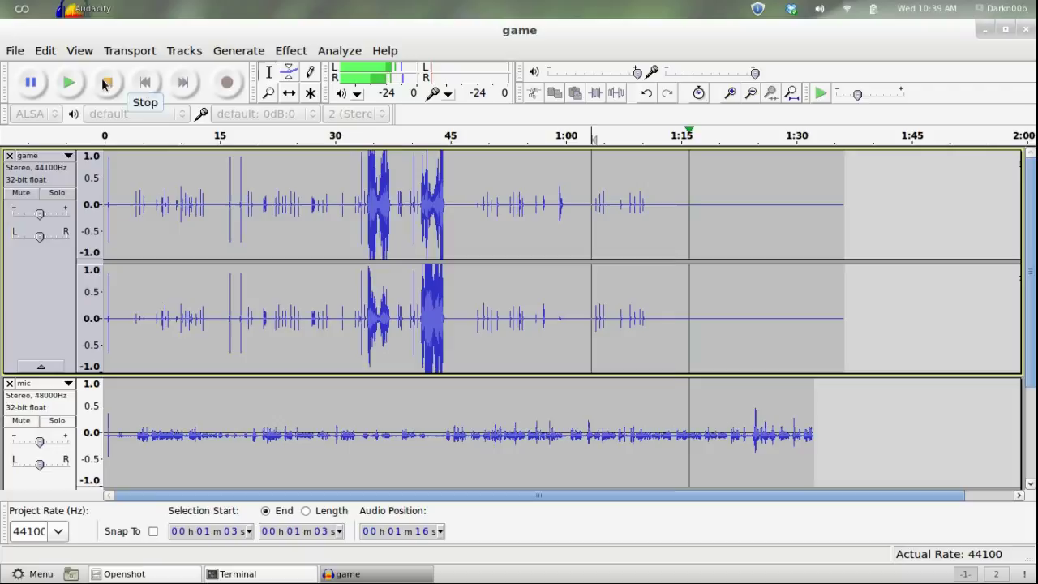
left_click(36, 91)
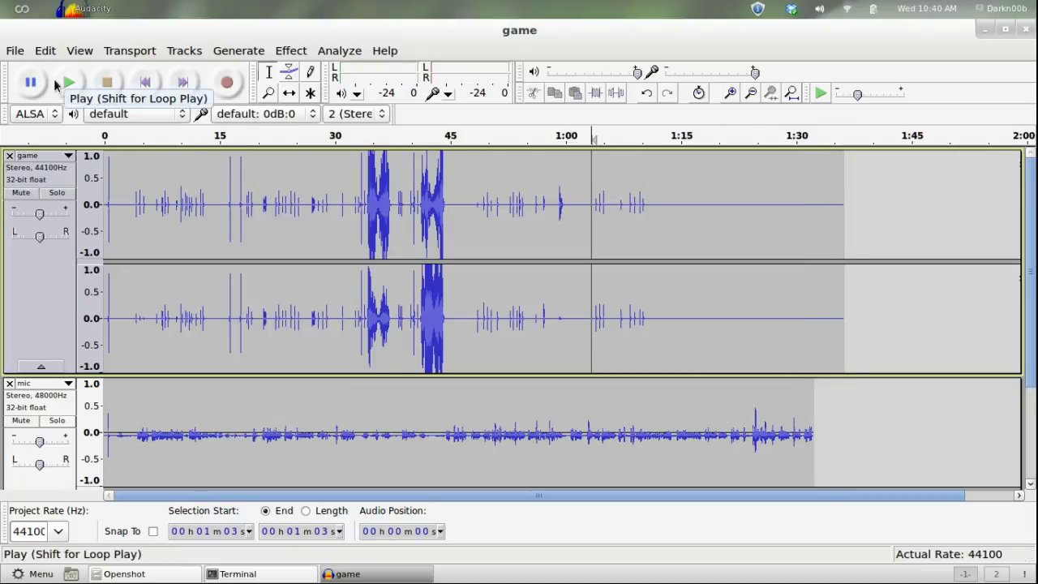
Step: Preview the audio near the end and place the edit point where the mic audio ends, 1:32
left_click(840, 137)
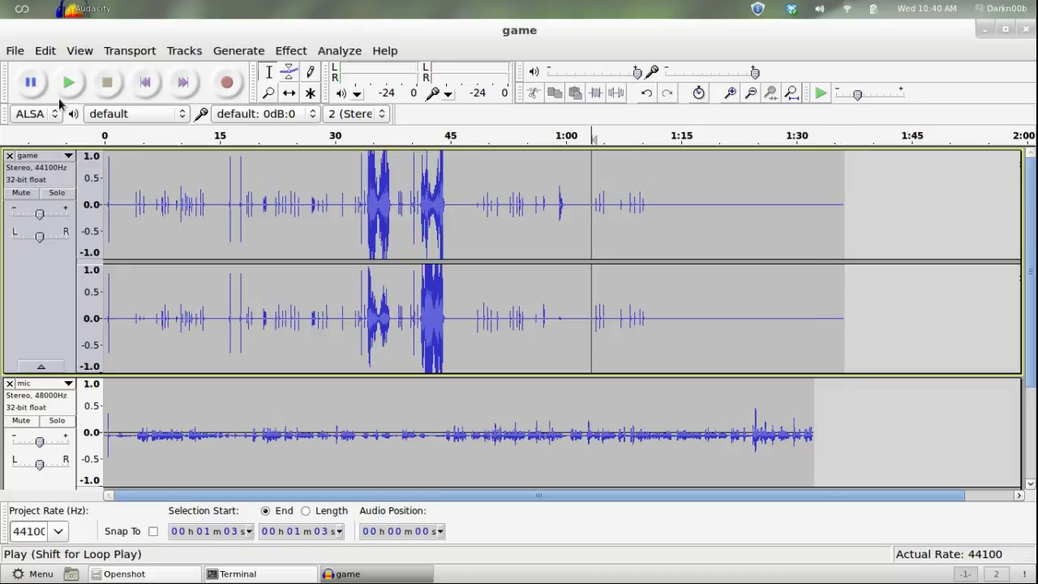
left_click(31, 82)
left_click(69, 82)
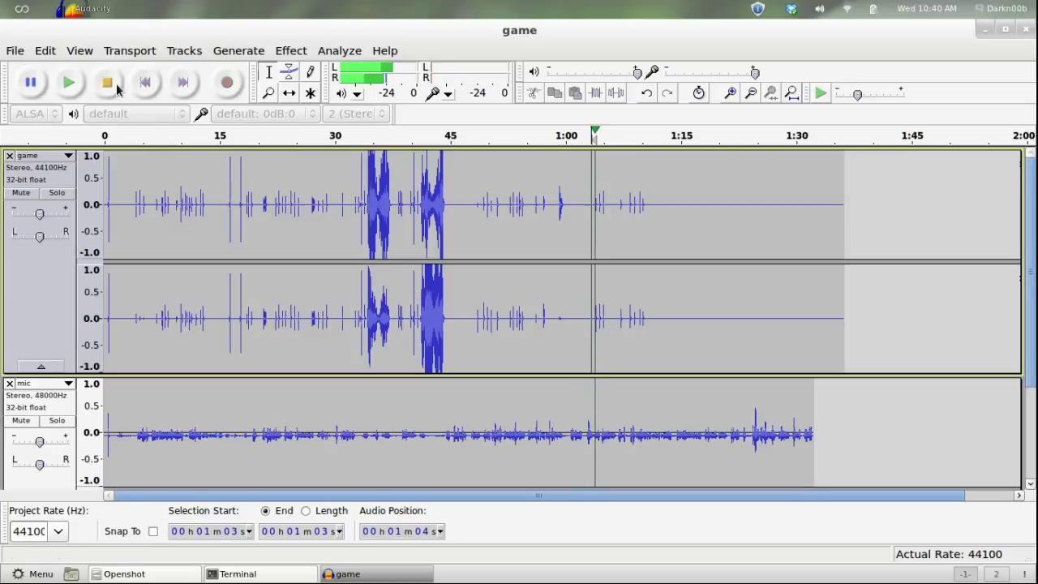
left_click(814, 136)
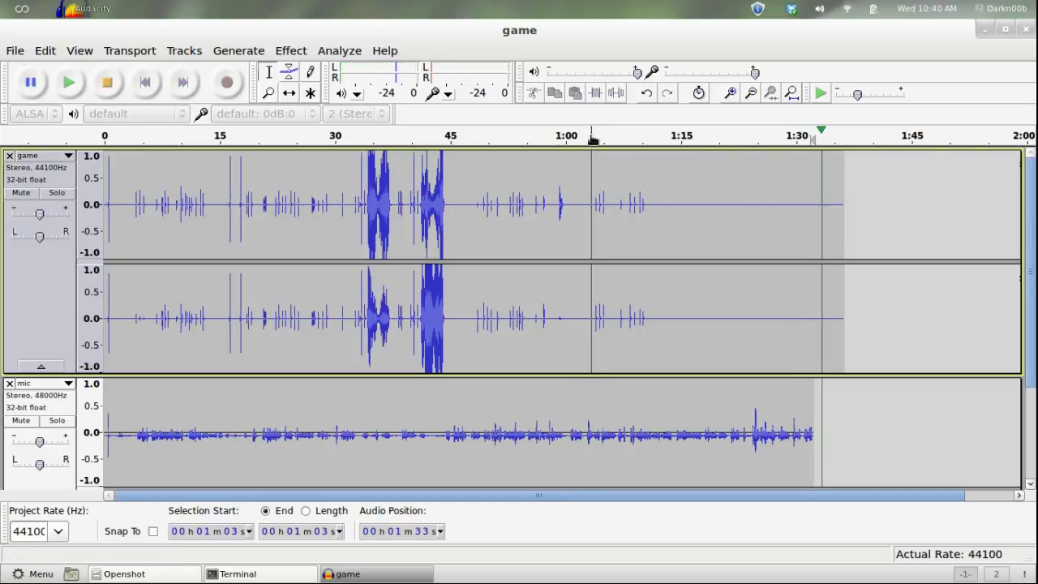
left_click(792, 438)
scroll(791, 438, "down", 3)
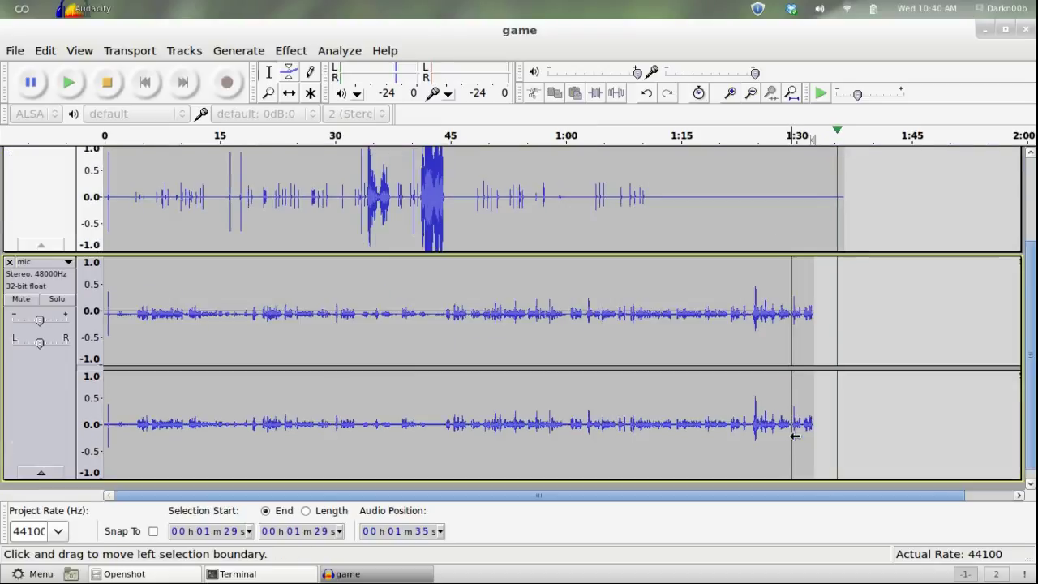
left_click(813, 384)
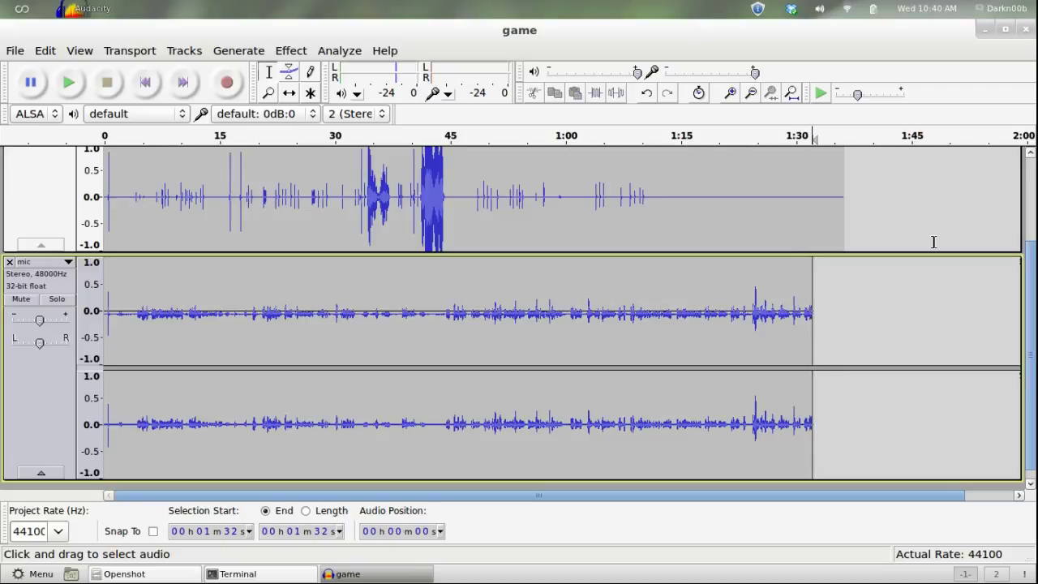
Step: Select the game track from 1:32 to its end at 1:36 and delete that tail
key("Left")
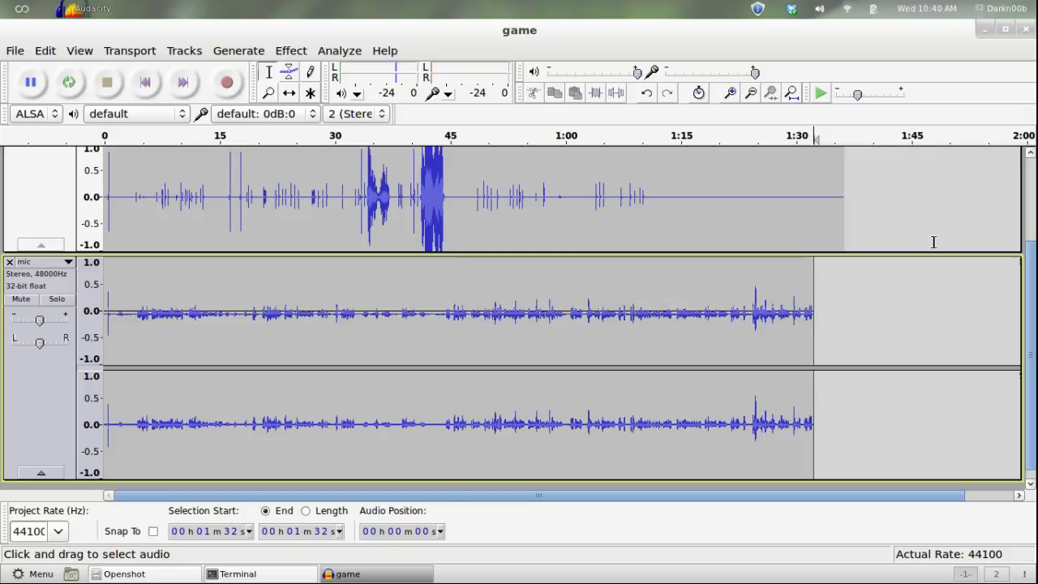
key("Up")
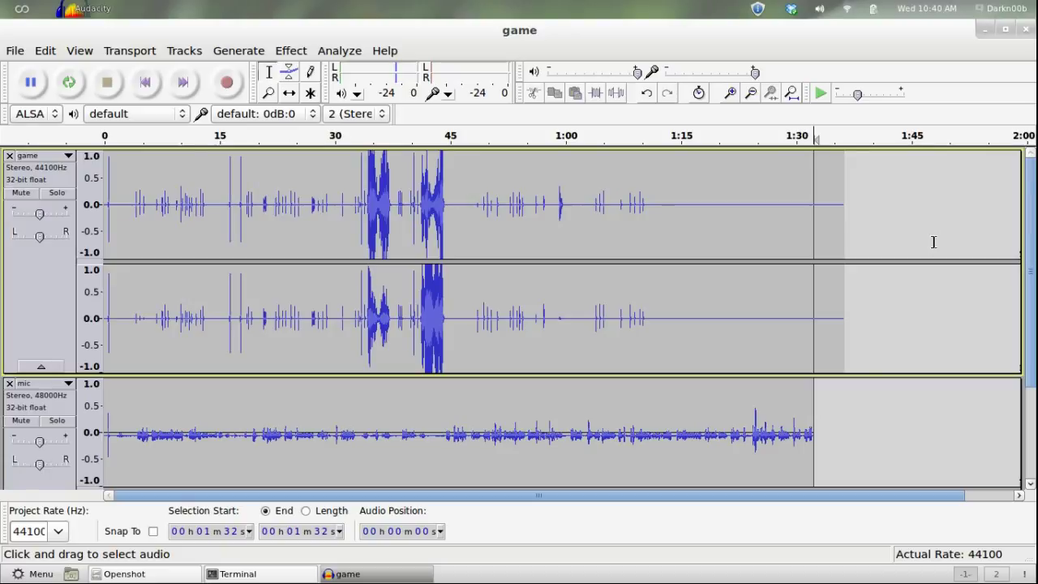
key("shift+Right")
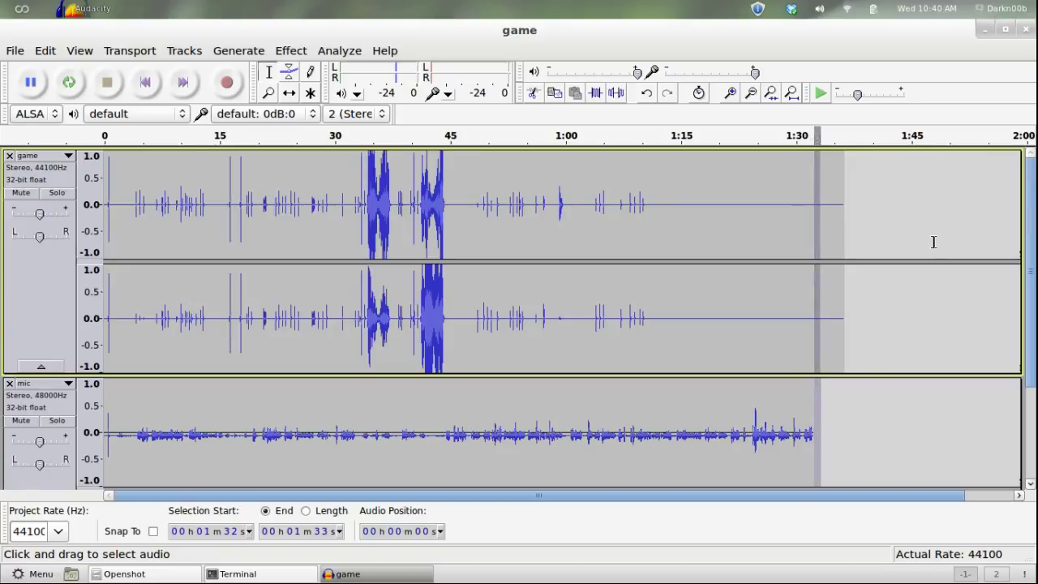
key("shift+Right")
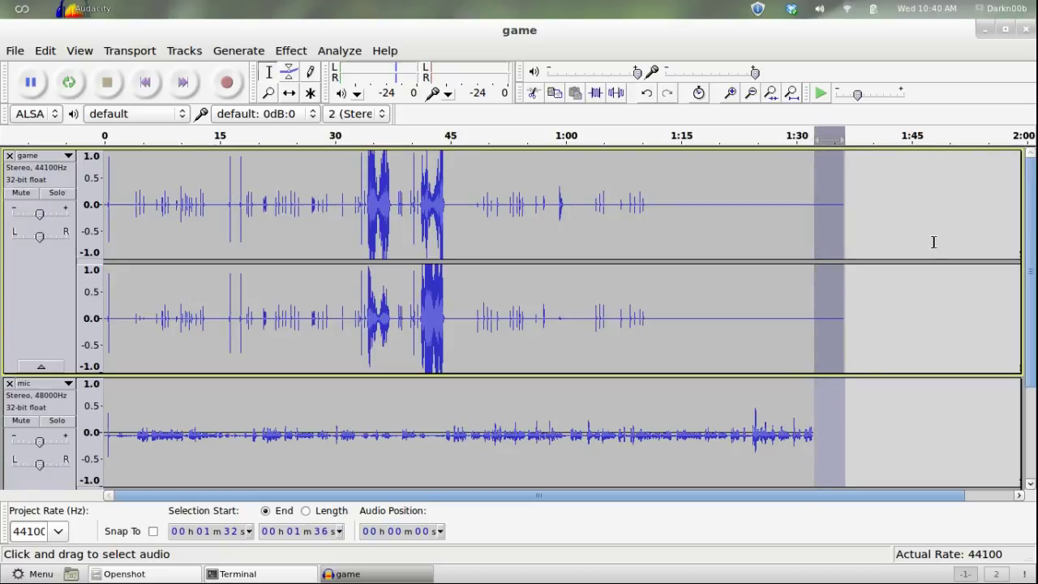
key("Delete")
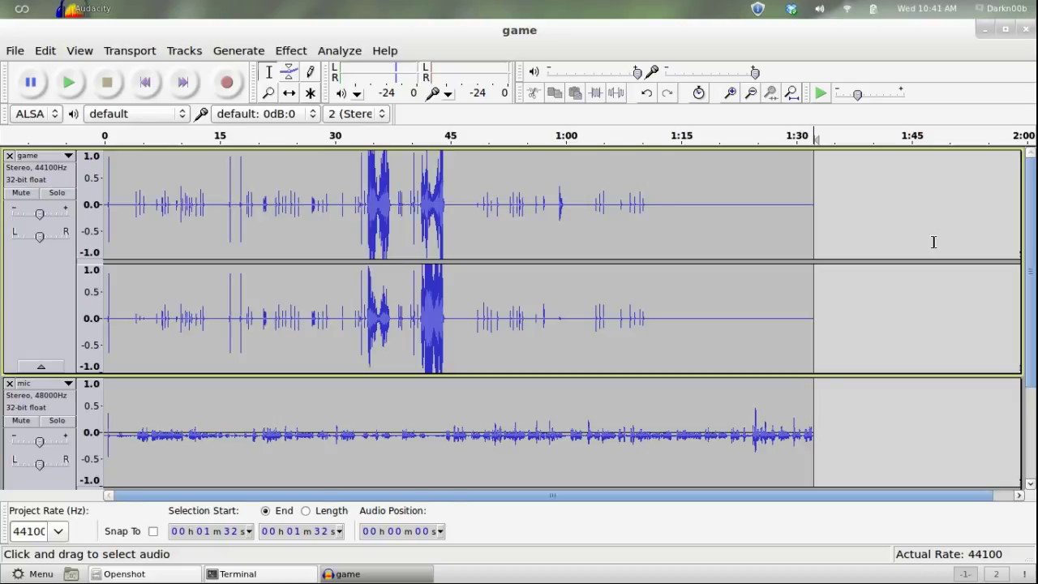
Step: Mute the game track and play the mic track alone from about 2 seconds
left_click(20, 193)
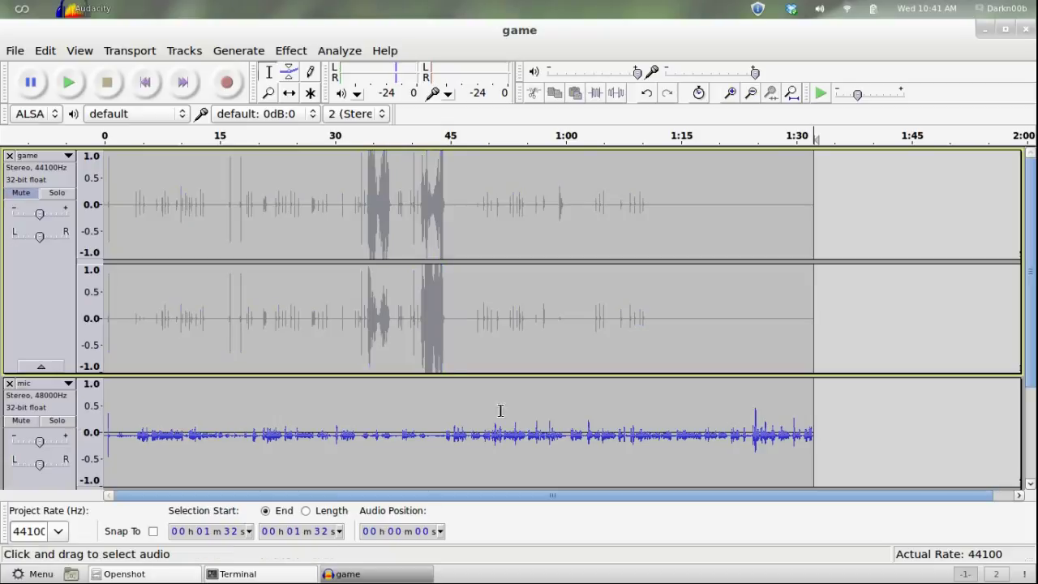
scroll(941, 383, "down", 3)
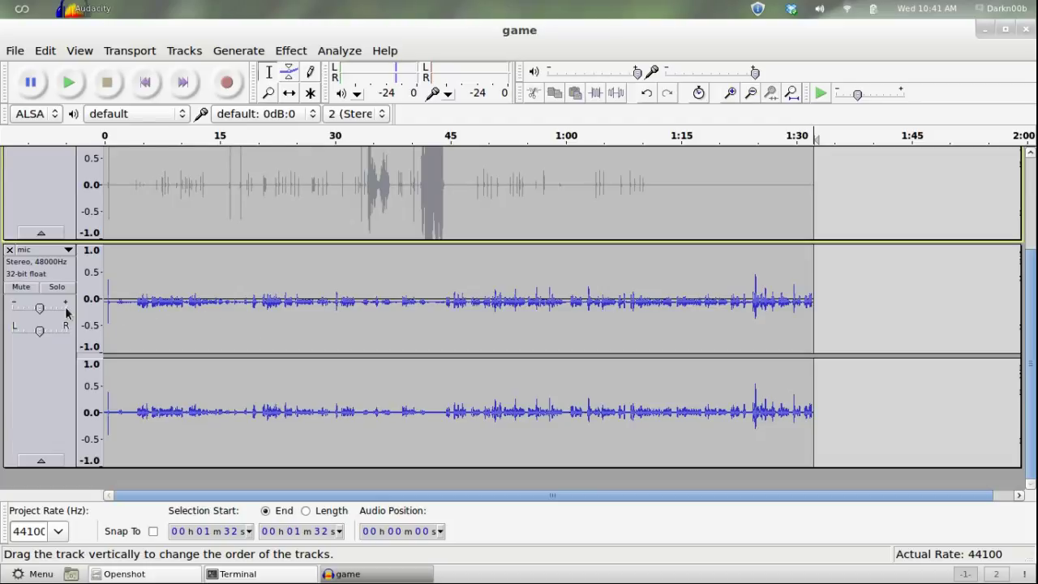
left_click(122, 306)
left_click(69, 82)
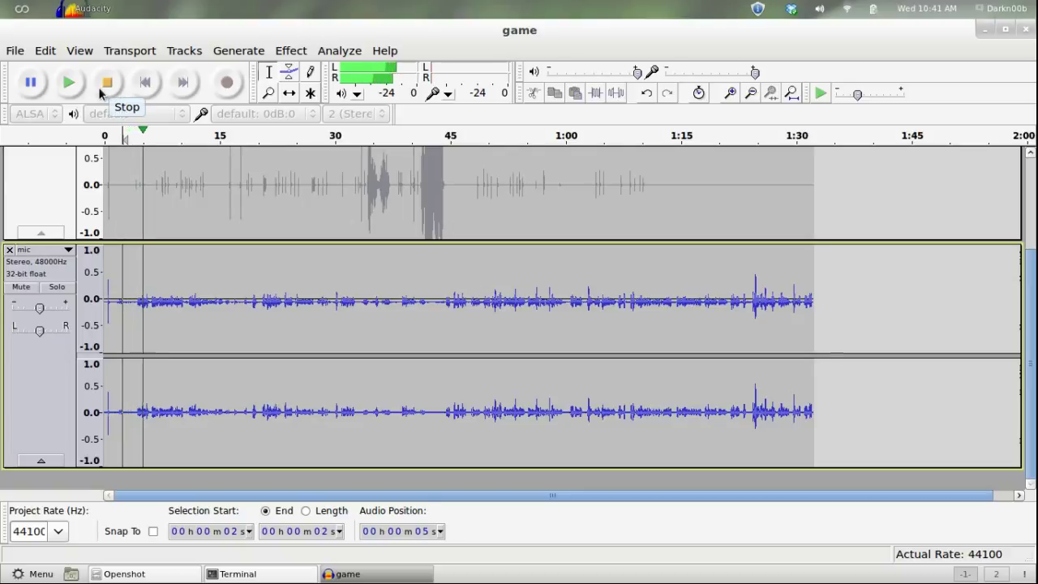
left_click(96, 88)
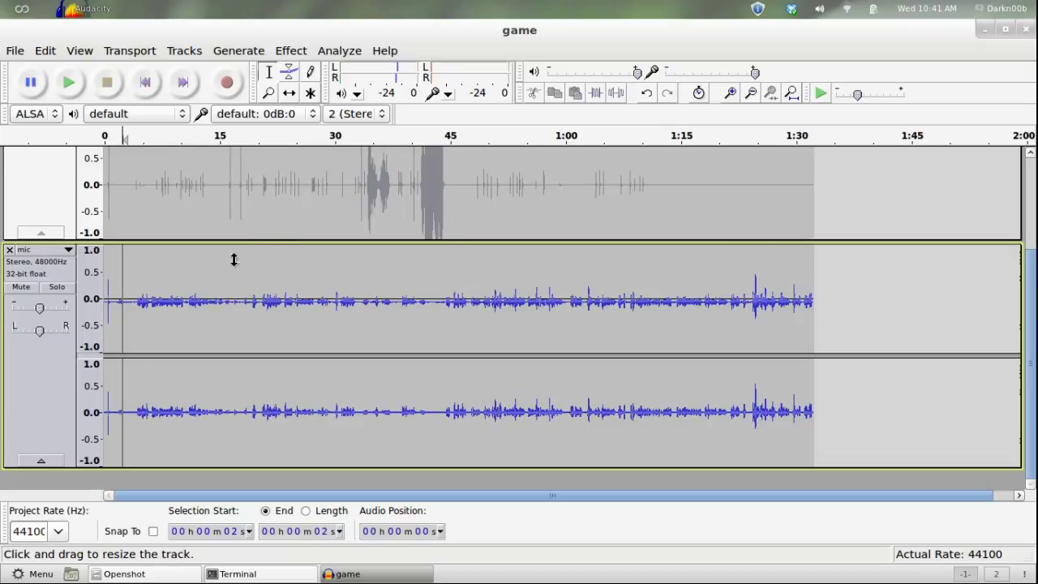
Step: Select the whole mic recording from 0:00 to 1:32
left_click(895, 301)
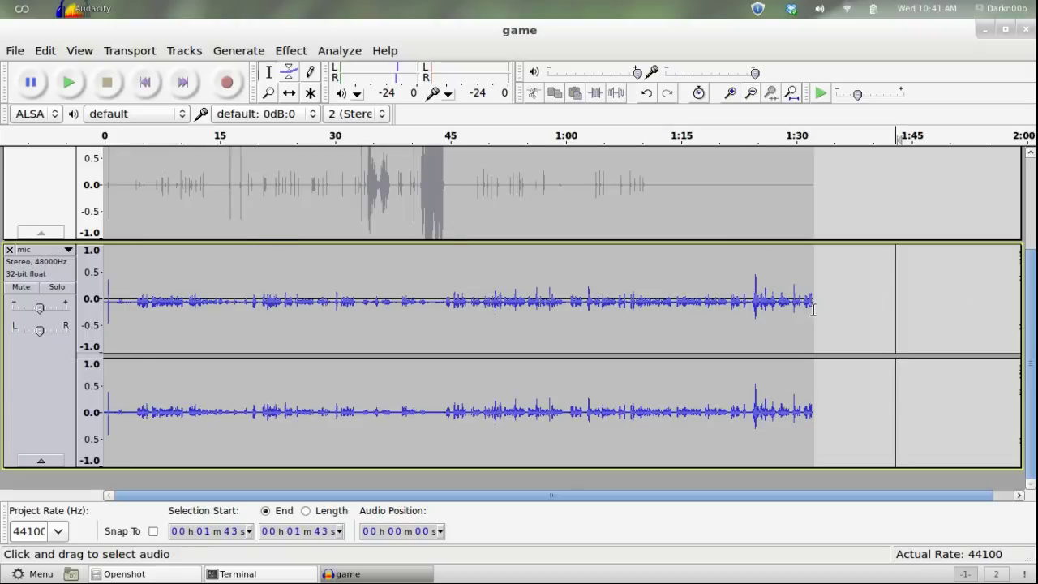
left_click_drag(814, 306, 55, 310)
scroll(900, 265, "up", 3)
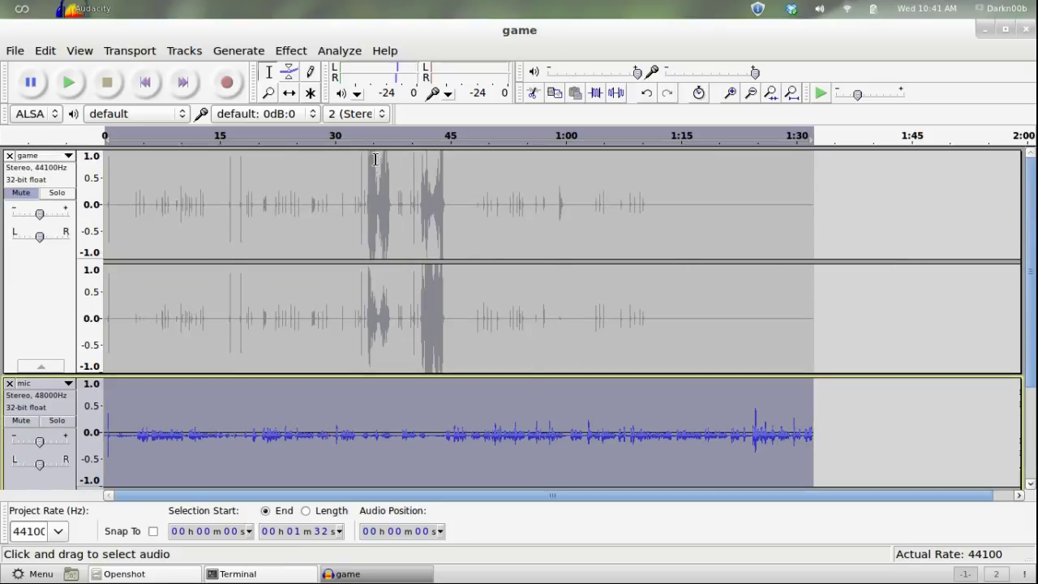
Step: Open Effect > Amplify for the mic selection and highlight the 5.5 dB amplification value
left_click(283, 54)
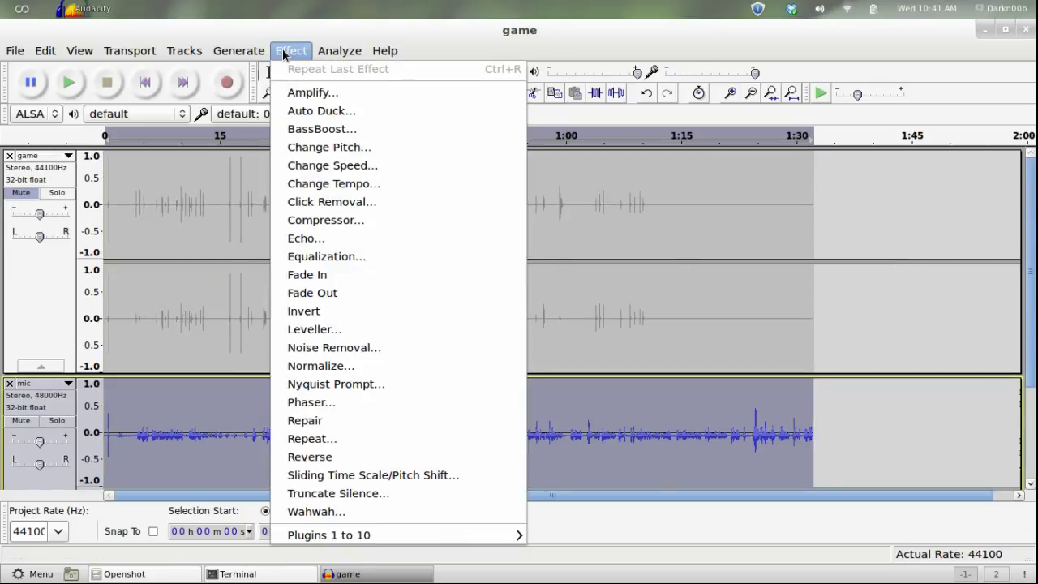
left_click(298, 93)
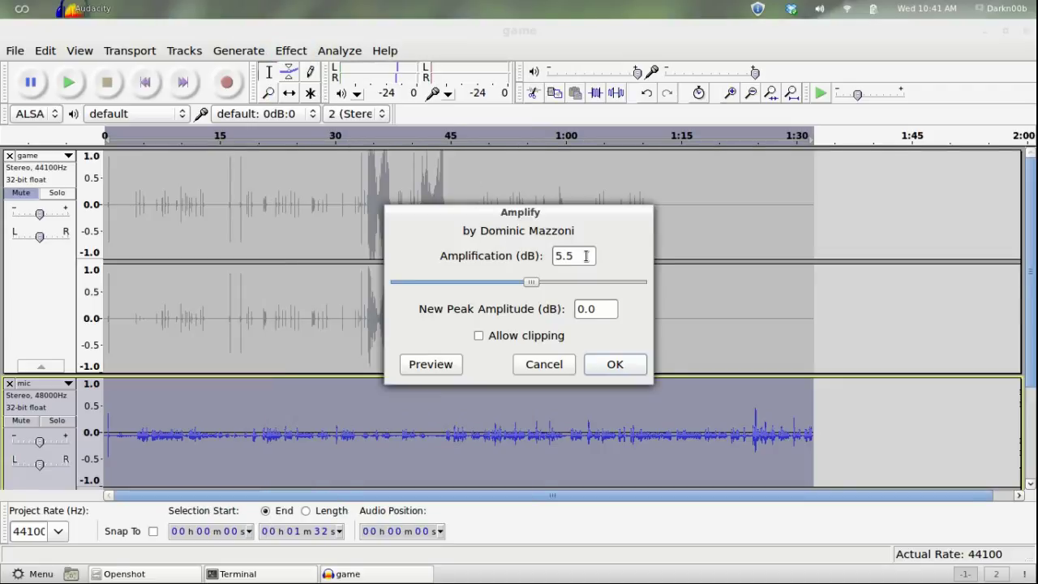
left_click_drag(577, 257, 531, 263)
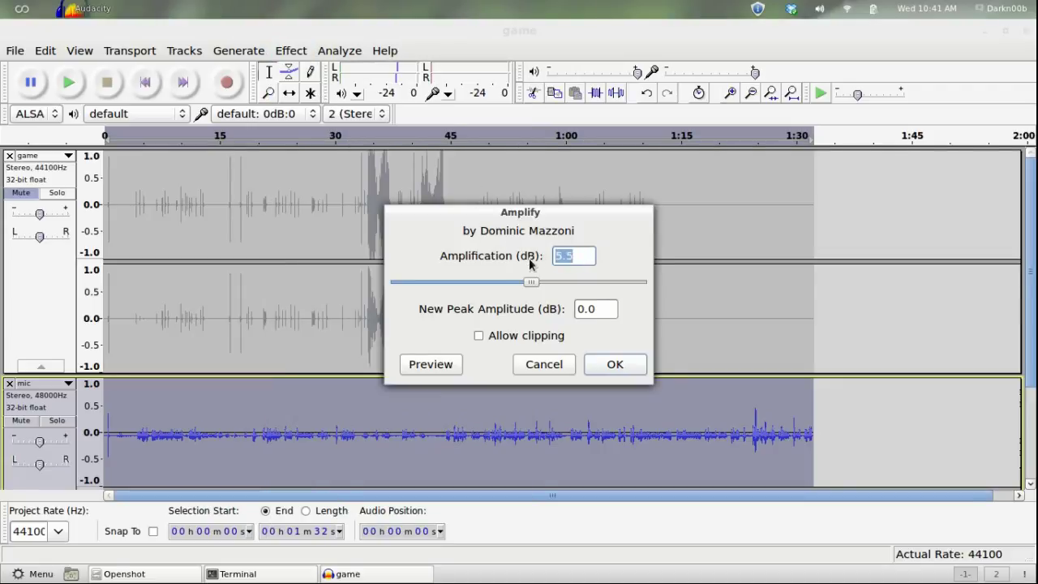